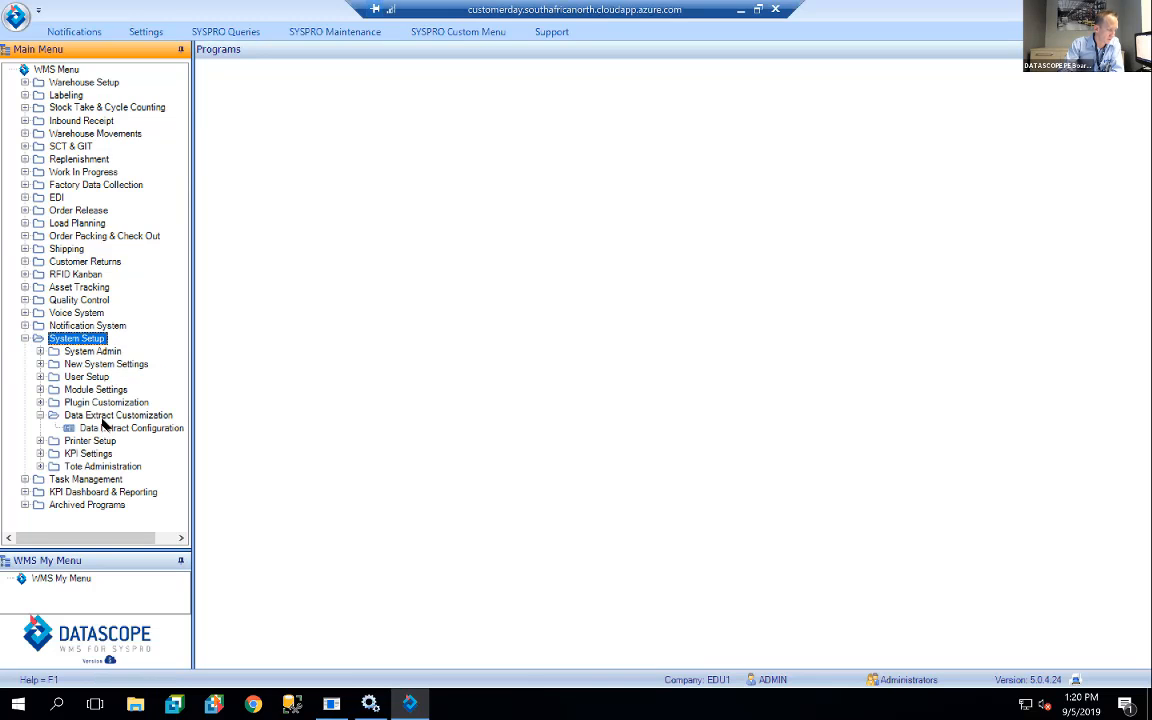
Open Data Extract Configuration under Data Extract Customization and reposition its window in the workspace.
left_click(88, 418)
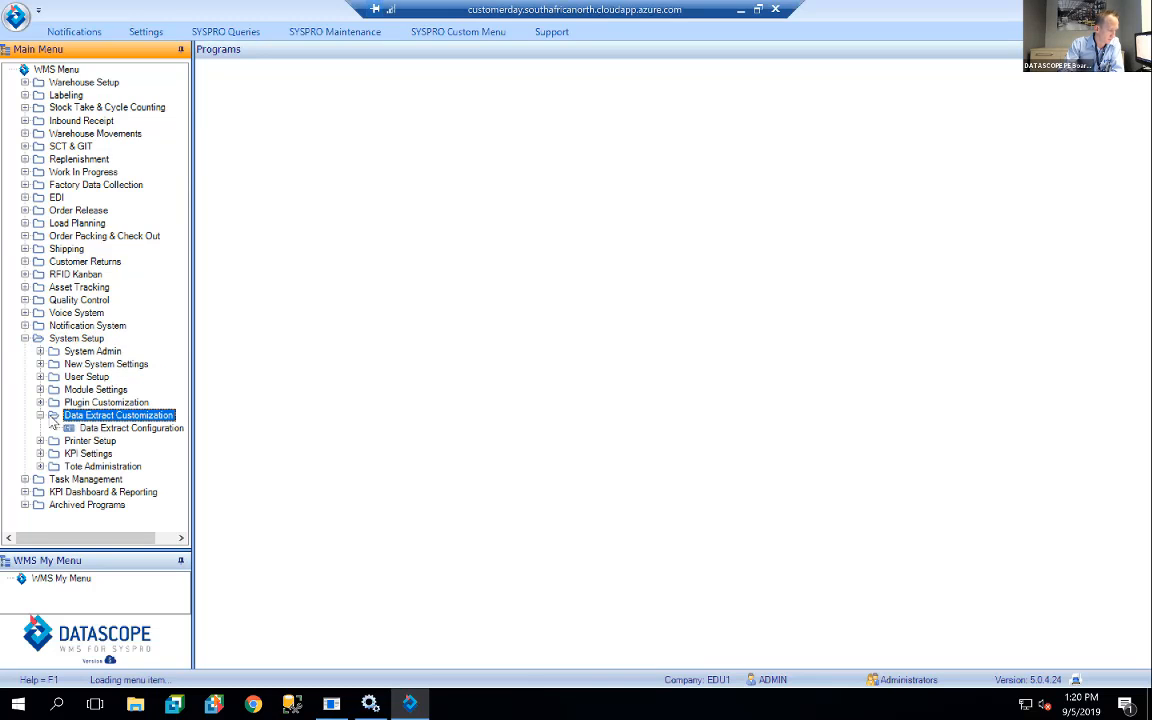
left_click(128, 429)
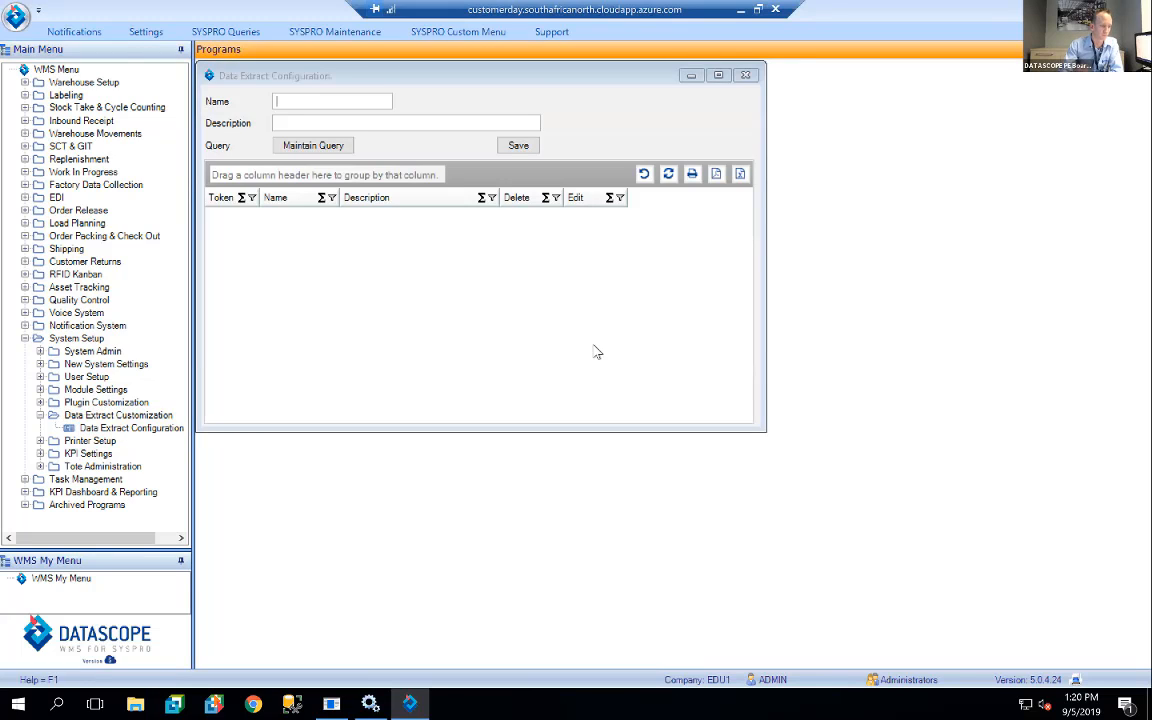
left_click_drag(440, 74, 519, 134)
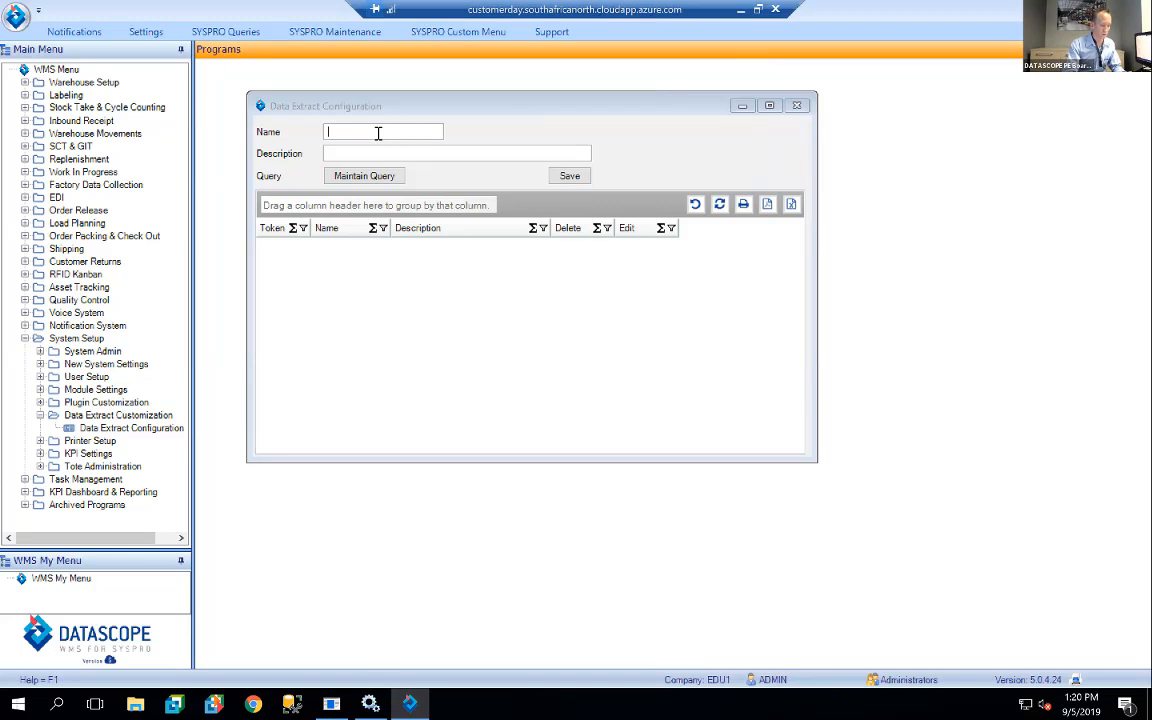
Enter RTT as the new data extract's name and RTT Extract as its description.
type("TRA")
key("BackSpace")
key("BackSpace")
key("BackSpace")
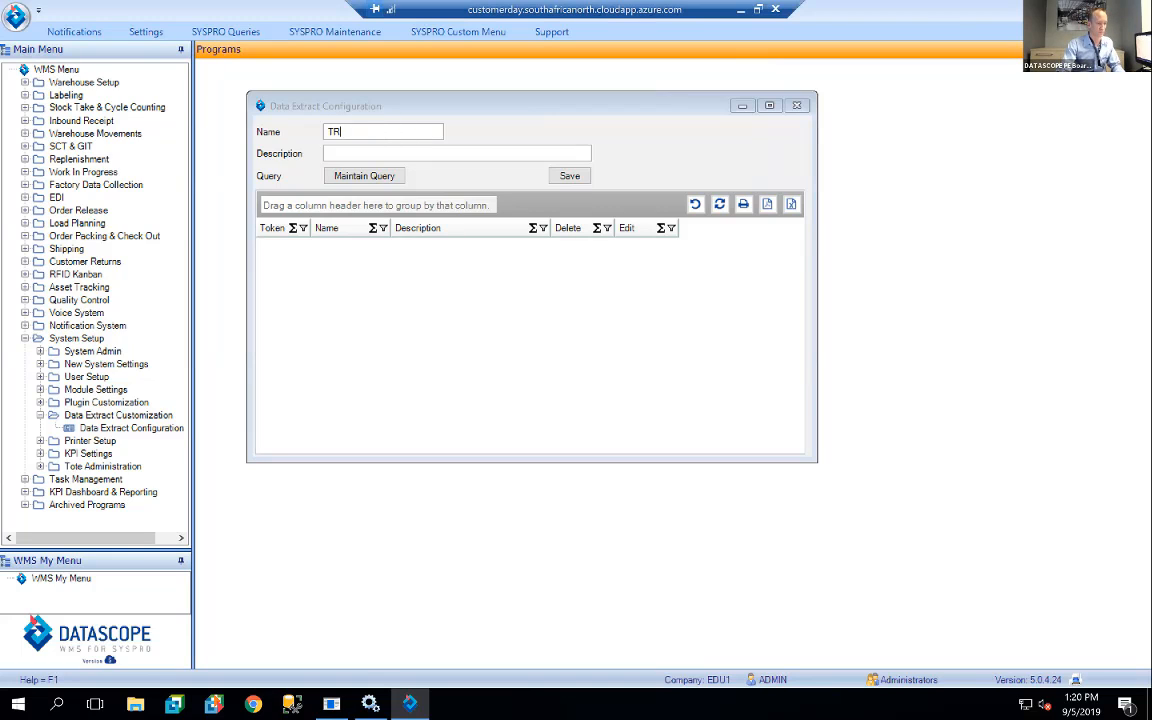
type("RTT")
key("Tab")
type("R")
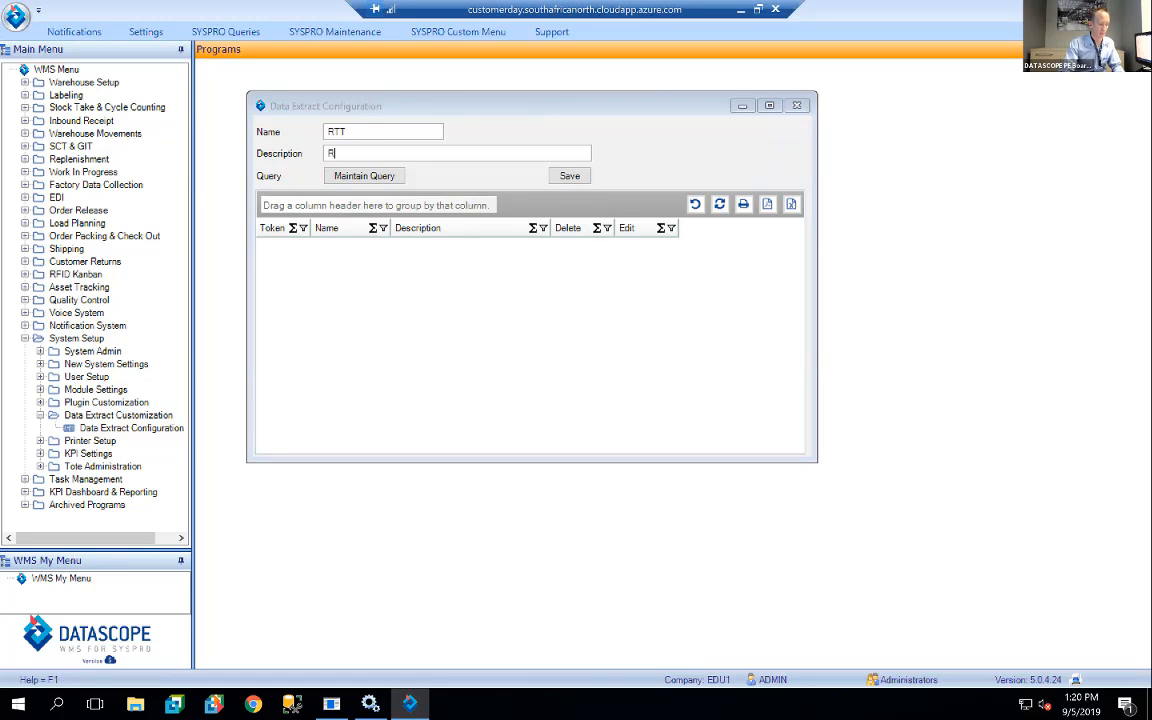
type("TT Extract")
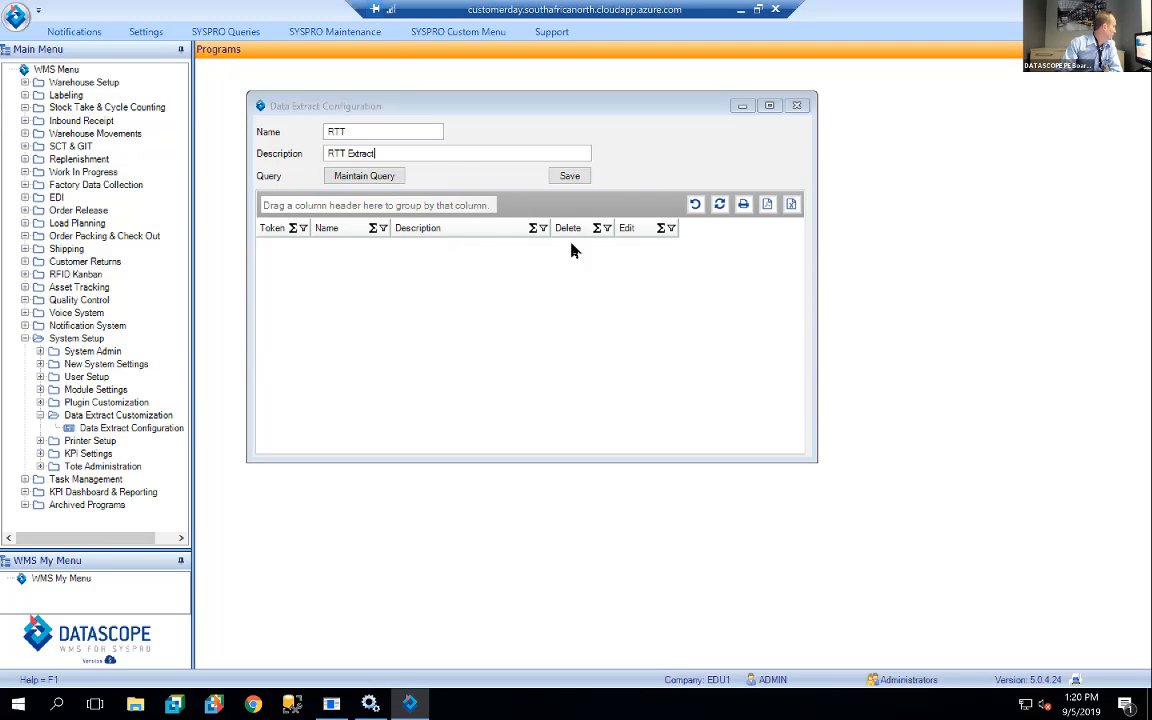
Paste the picking slip, invoice and sales order SQL query without a where clause into the RTT extract, then save the query and extract.
left_click(384, 177)
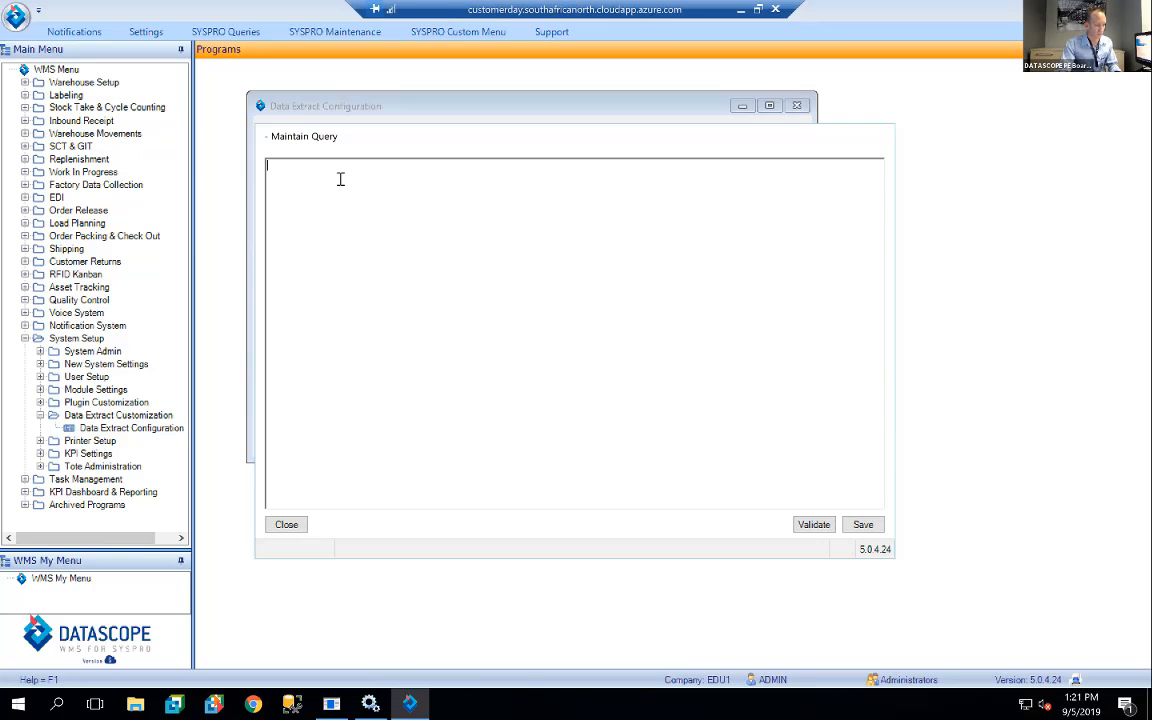
key("ctrl+v")
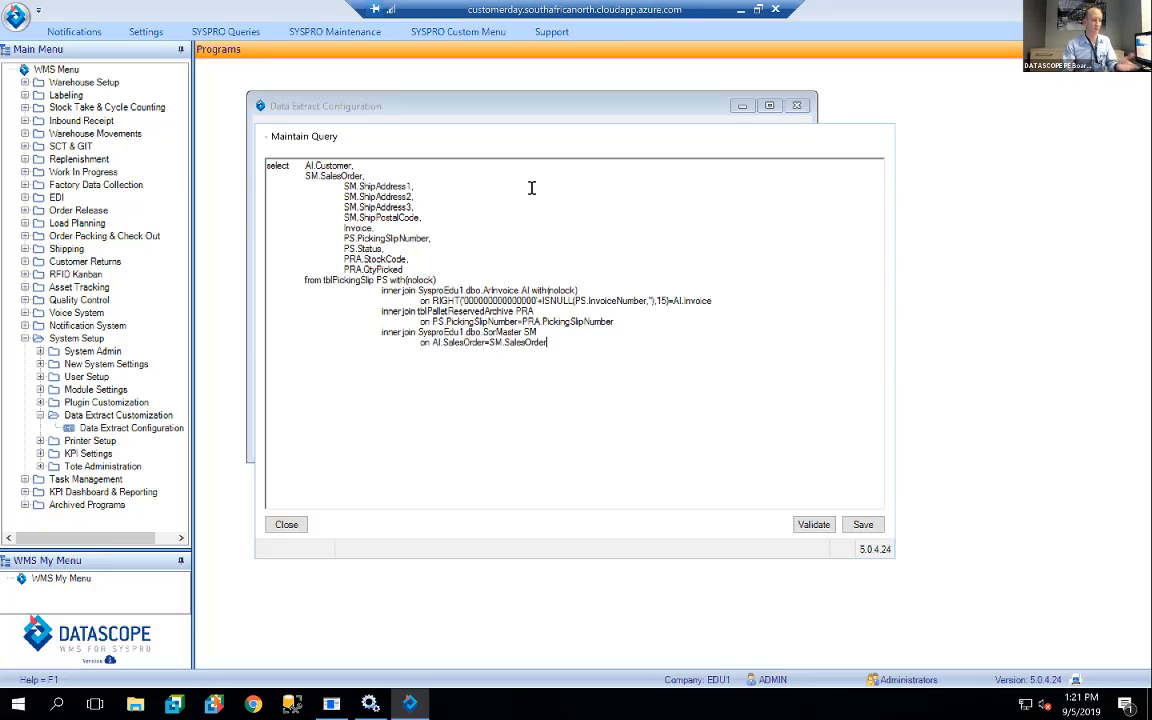
left_click(858, 522)
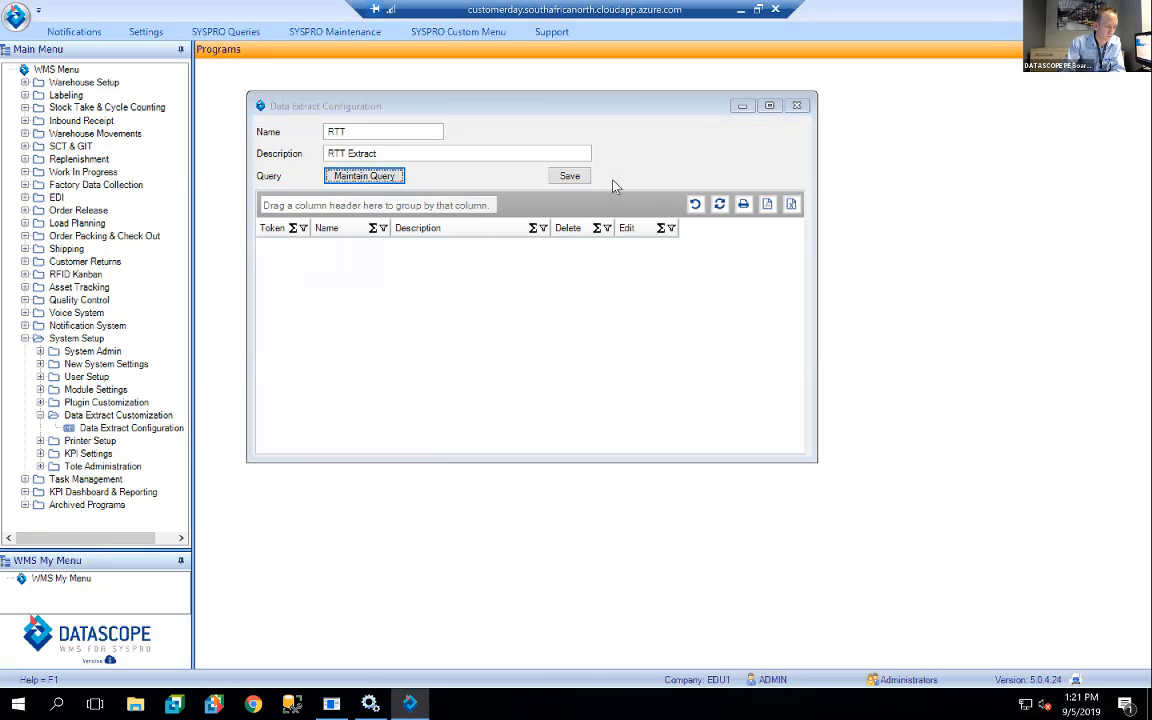
left_click(570, 177)
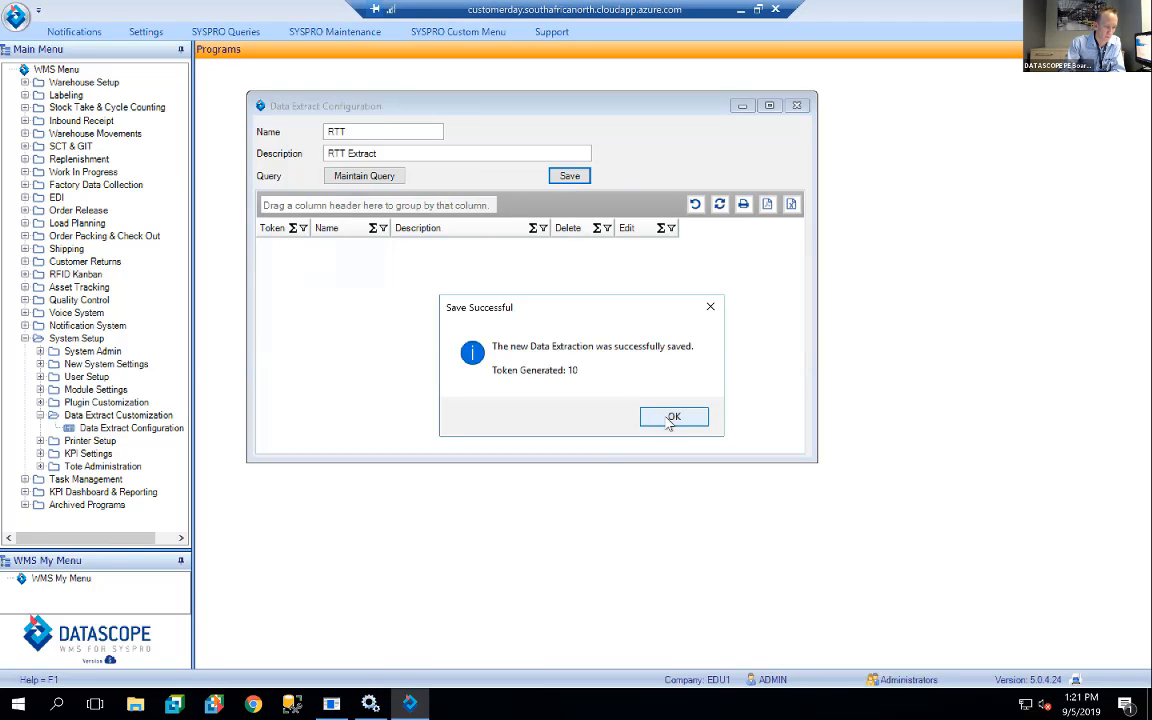
left_click(670, 420)
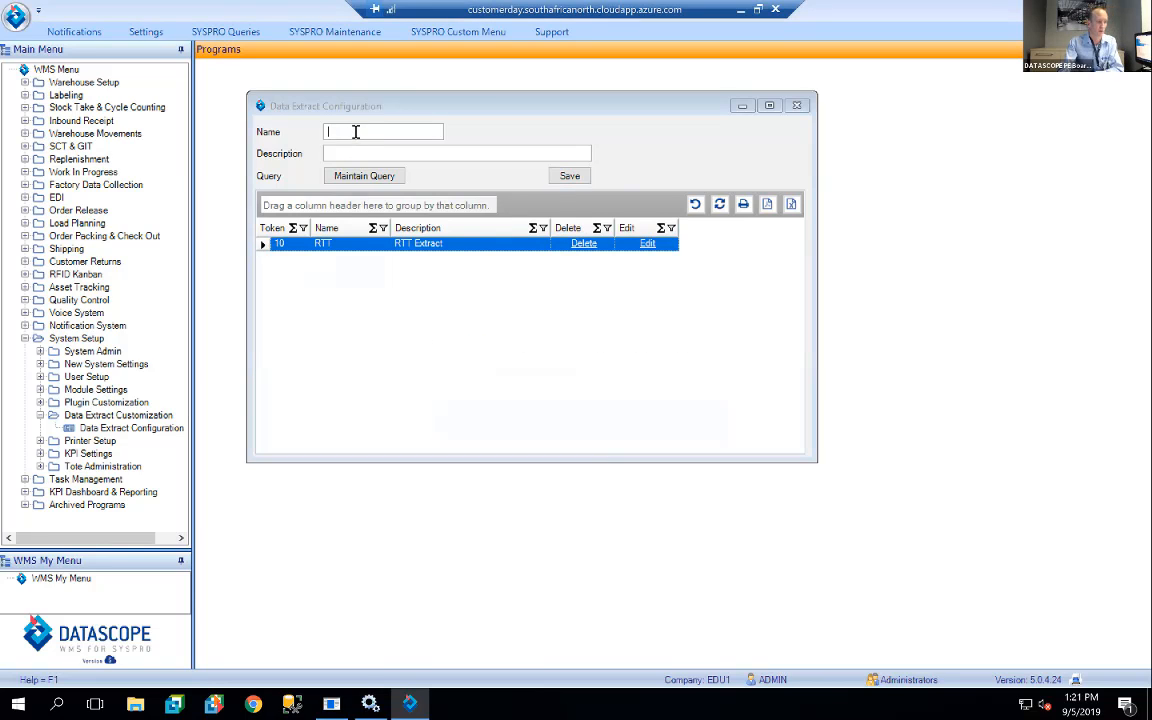
Enter UPS as the name and UPS Extract as the description of a second data extract.
type("UPS")
key("Tab")
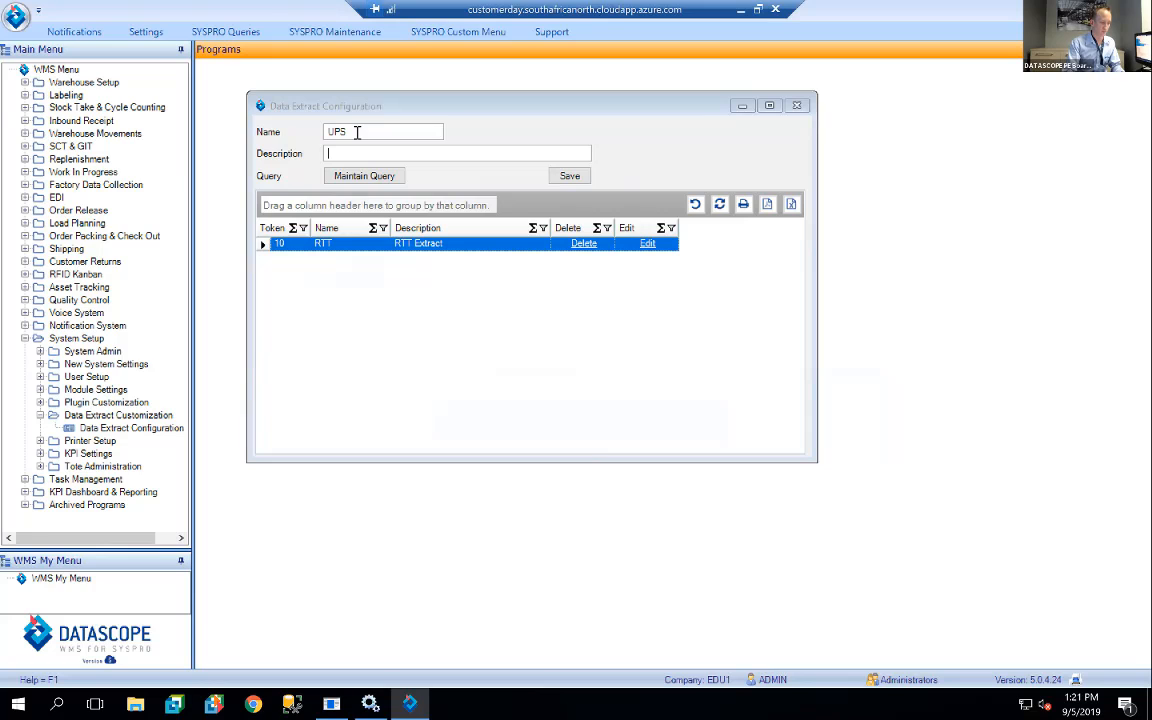
type("UPS ")
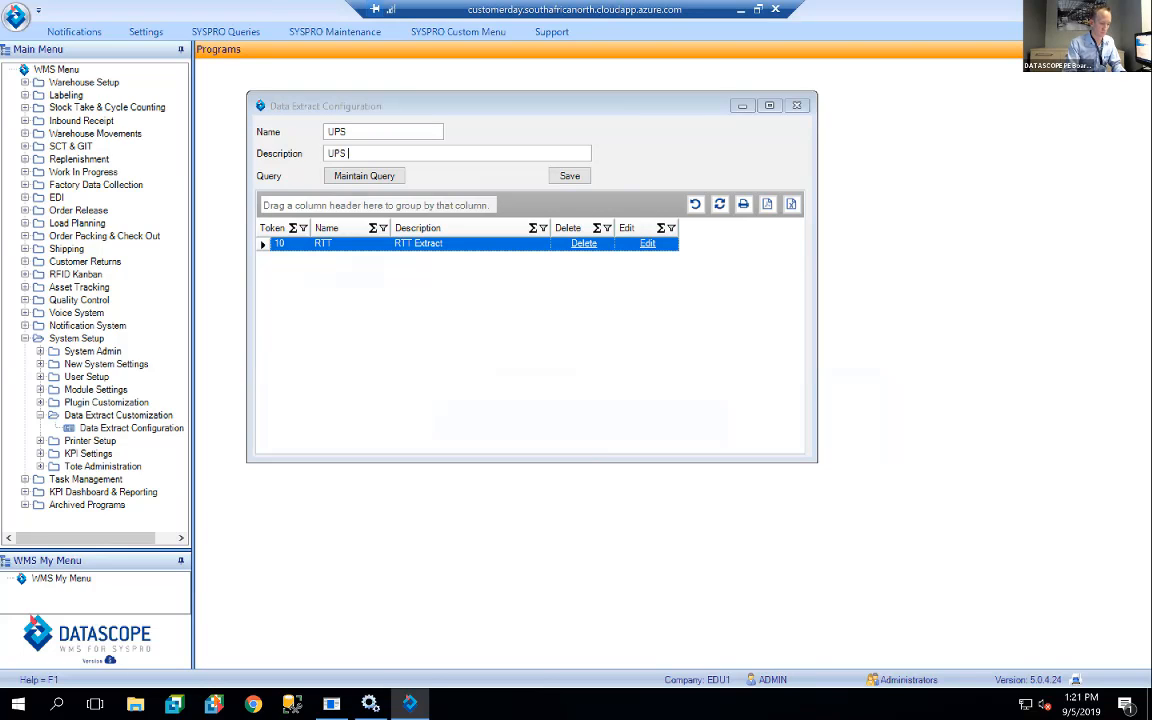
type("Extract")
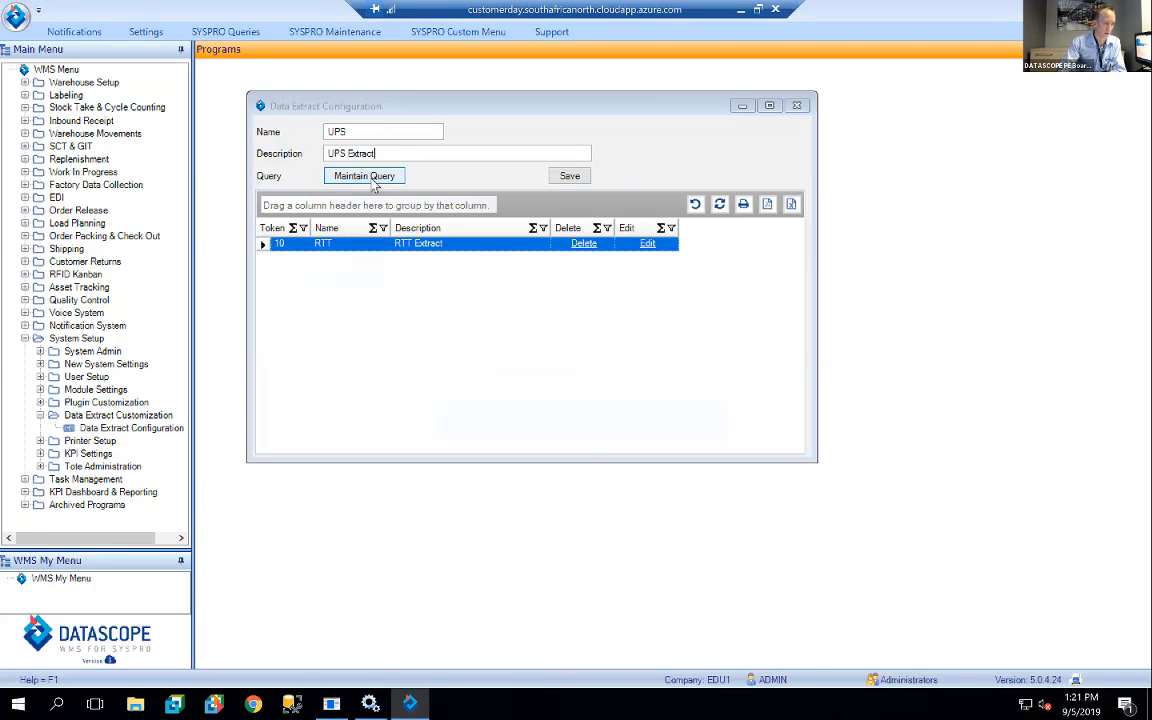
Paste the SQL query ending in where SM.SalesOrder='<PARAMETER1>' into the UPS extract and save both the query and the extract.
left_click(364, 177)
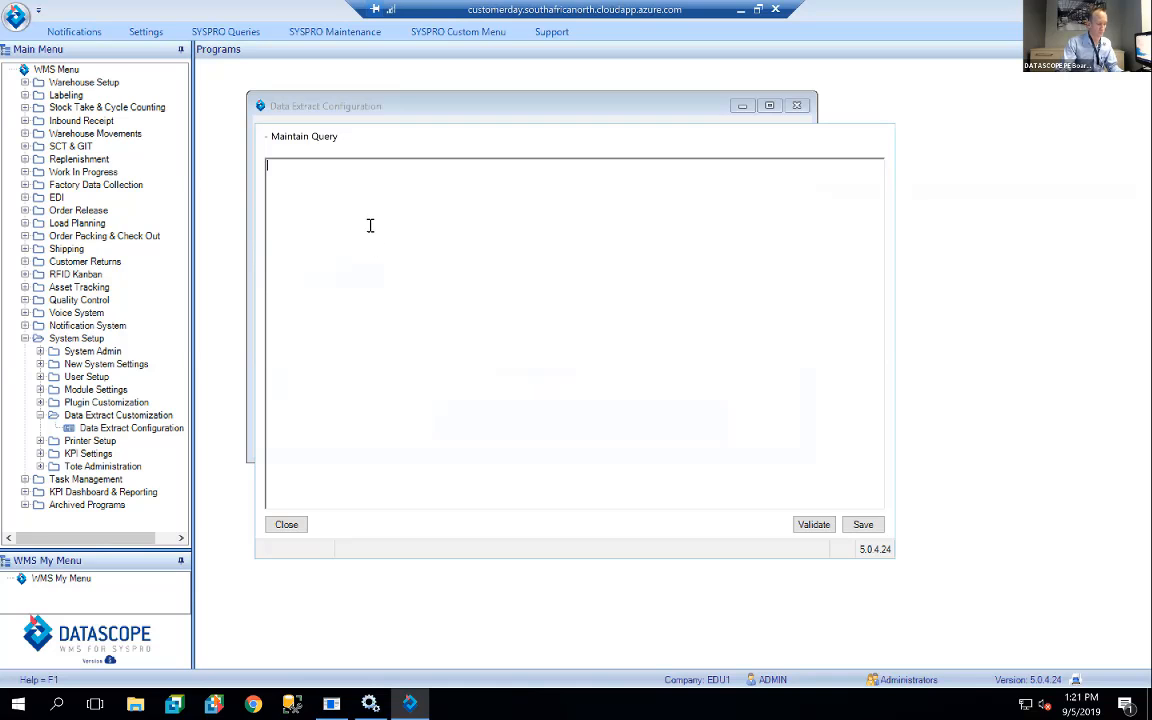
key("ctrl+v")
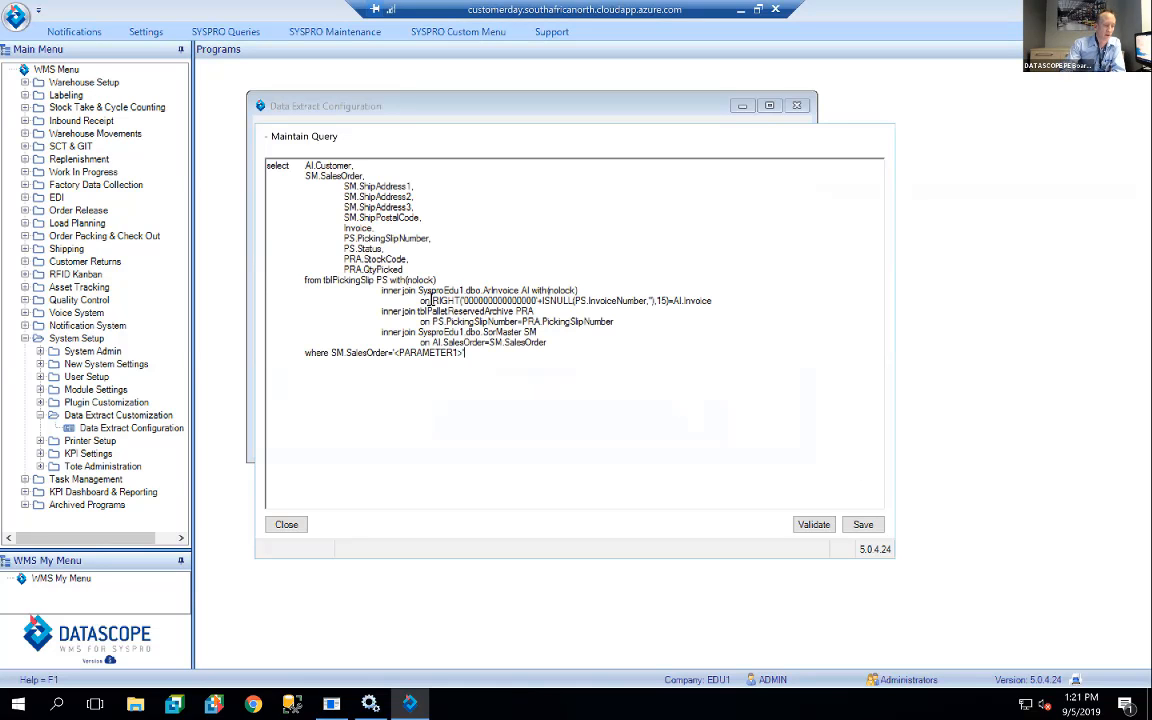
double_click(460, 353)
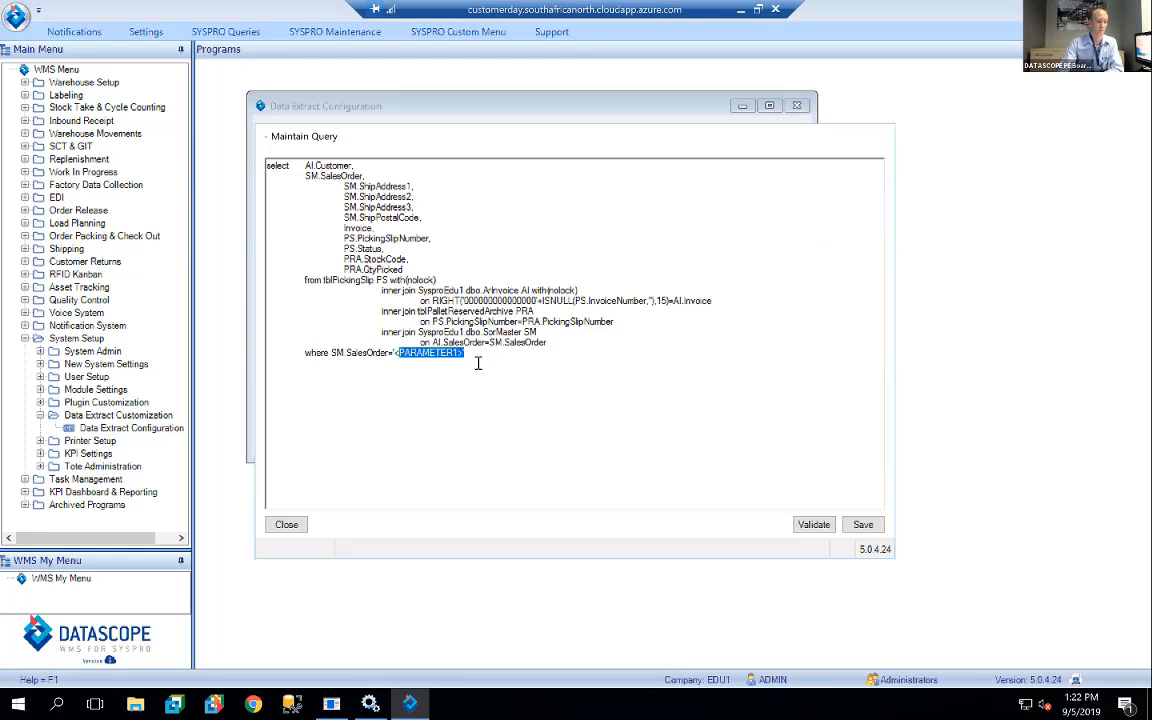
left_click(863, 524)
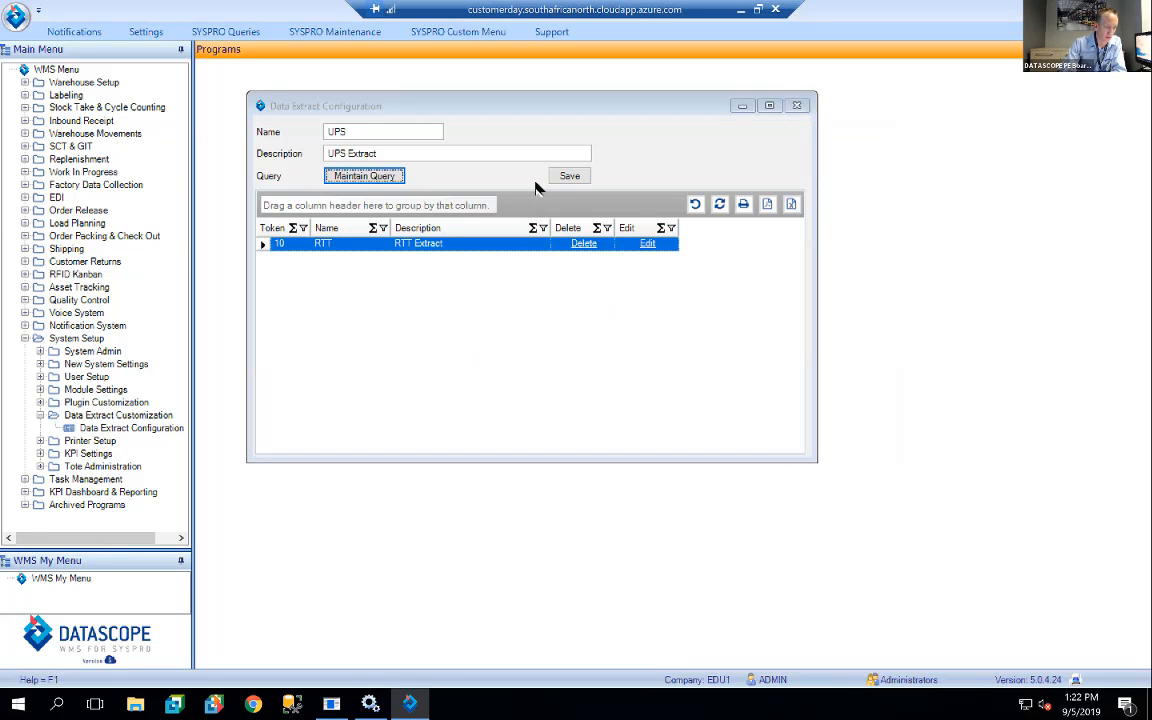
left_click(567, 175)
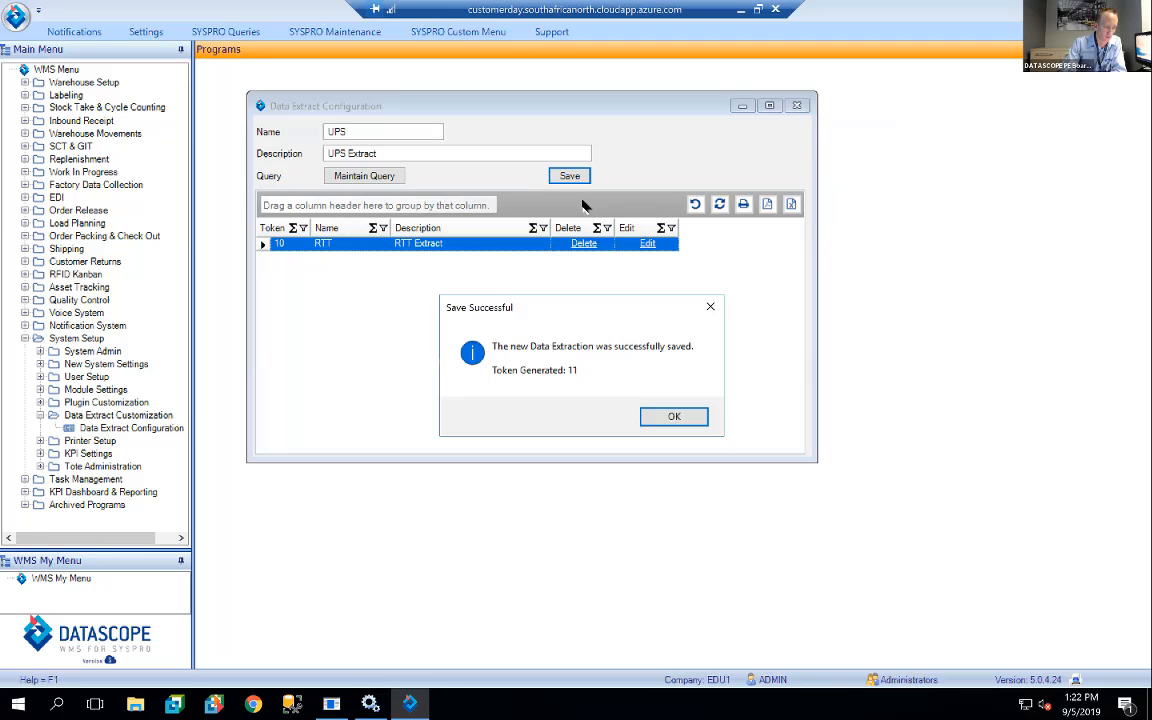
left_click(663, 415)
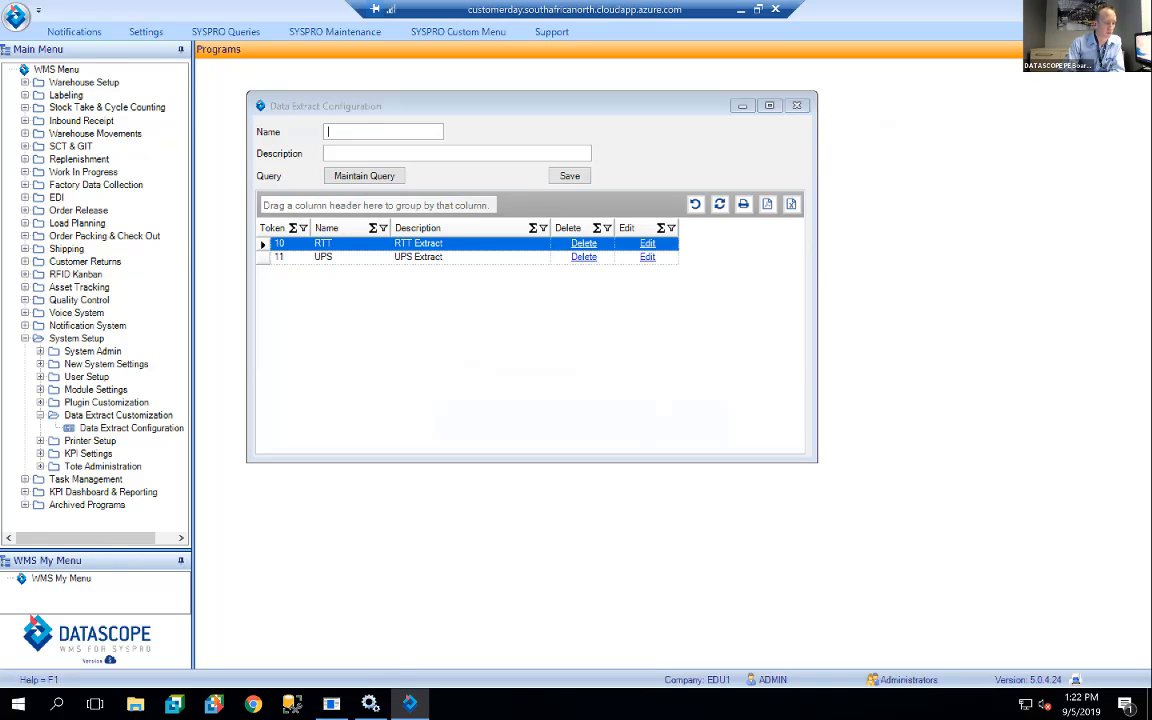
Switch to the DATASCOPE WMS Data Extraction Tester, enlarge its window, and check the WebAPI host, port and Company Id.
key("super+d")
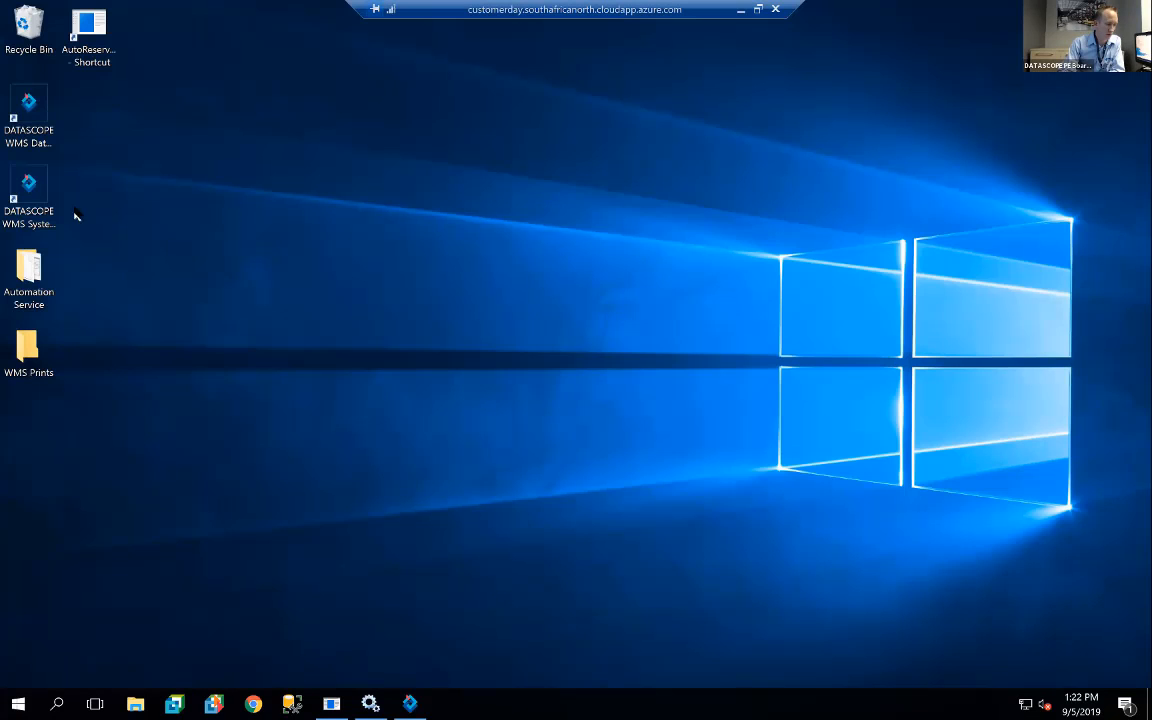
double_click(14, 113)
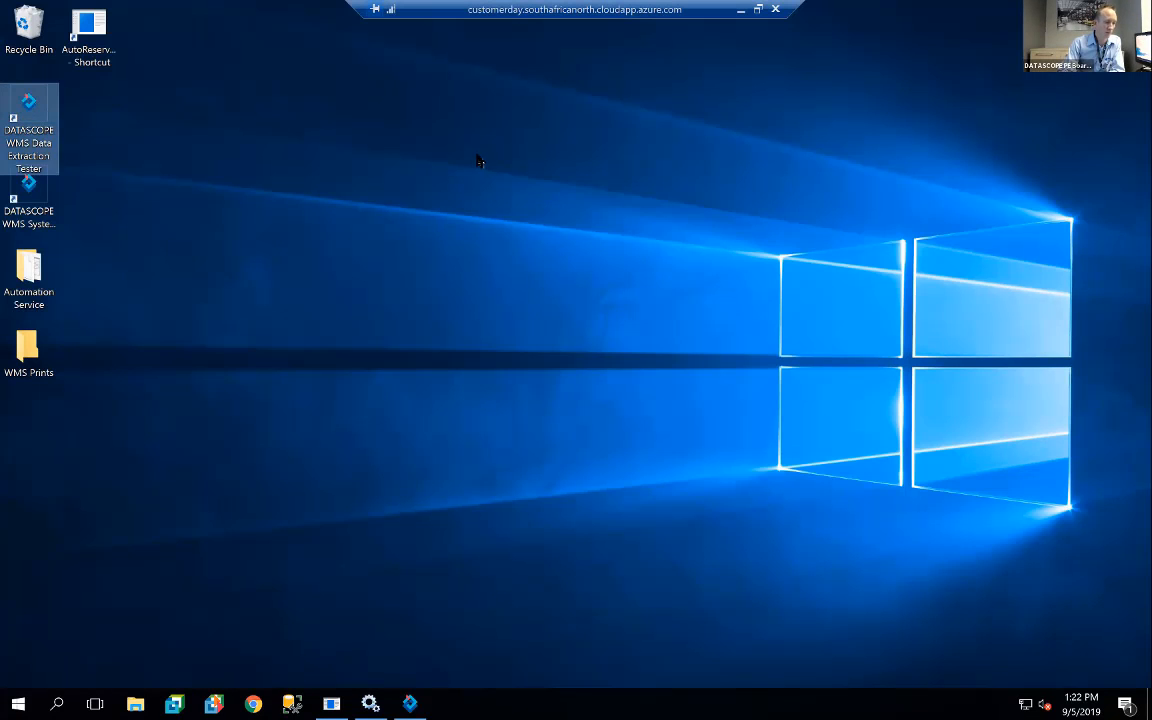
left_click_drag(533, 157, 453, 106)
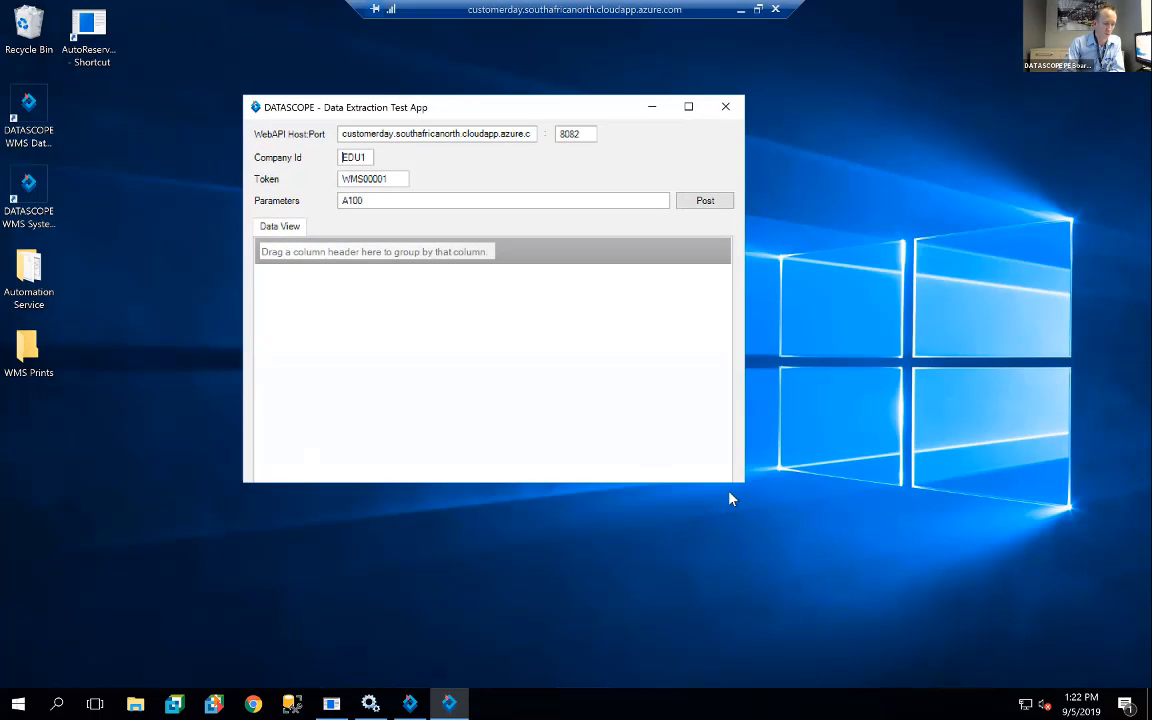
left_click_drag(745, 482, 857, 556)
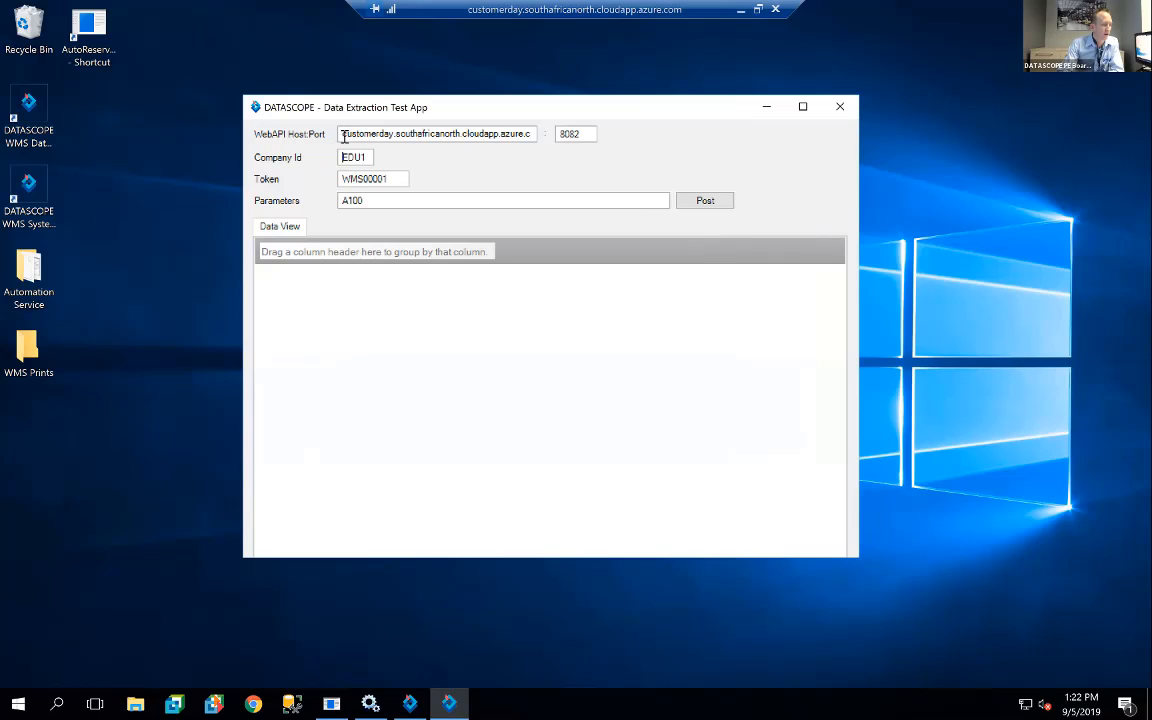
left_click_drag(342, 134, 501, 134)
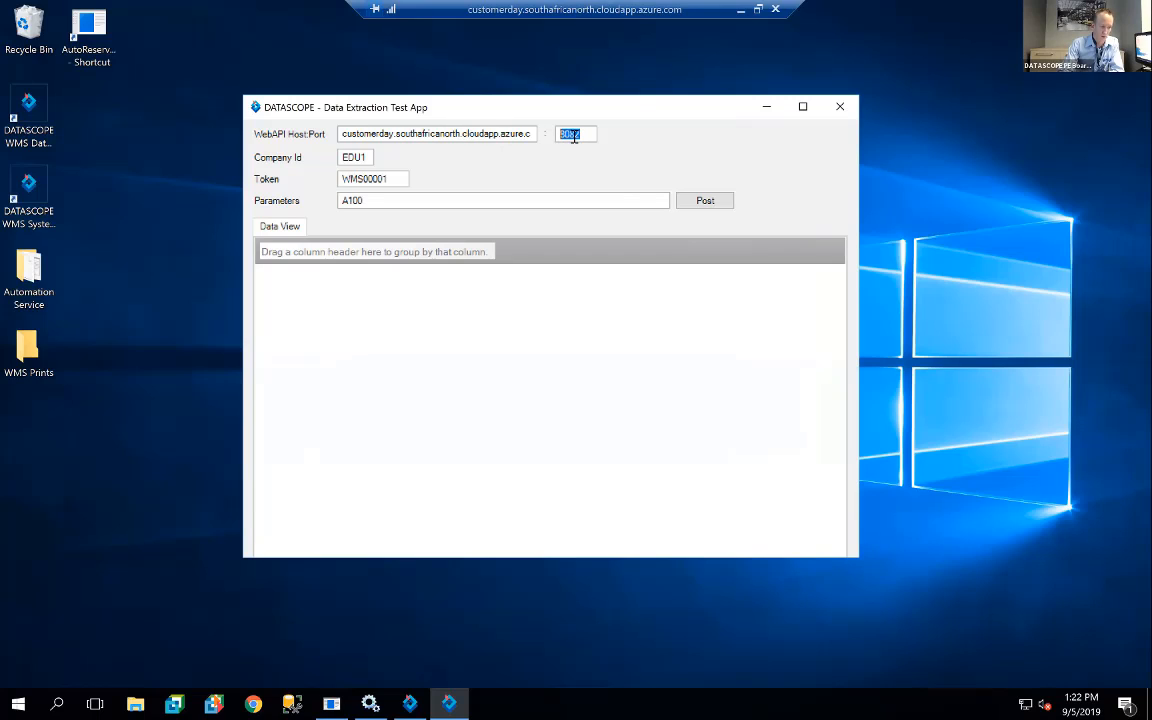
left_click(356, 160)
double_click(356, 160)
Shorten the Token value by removing the zeros between its prefix and final digit.
left_click(381, 179)
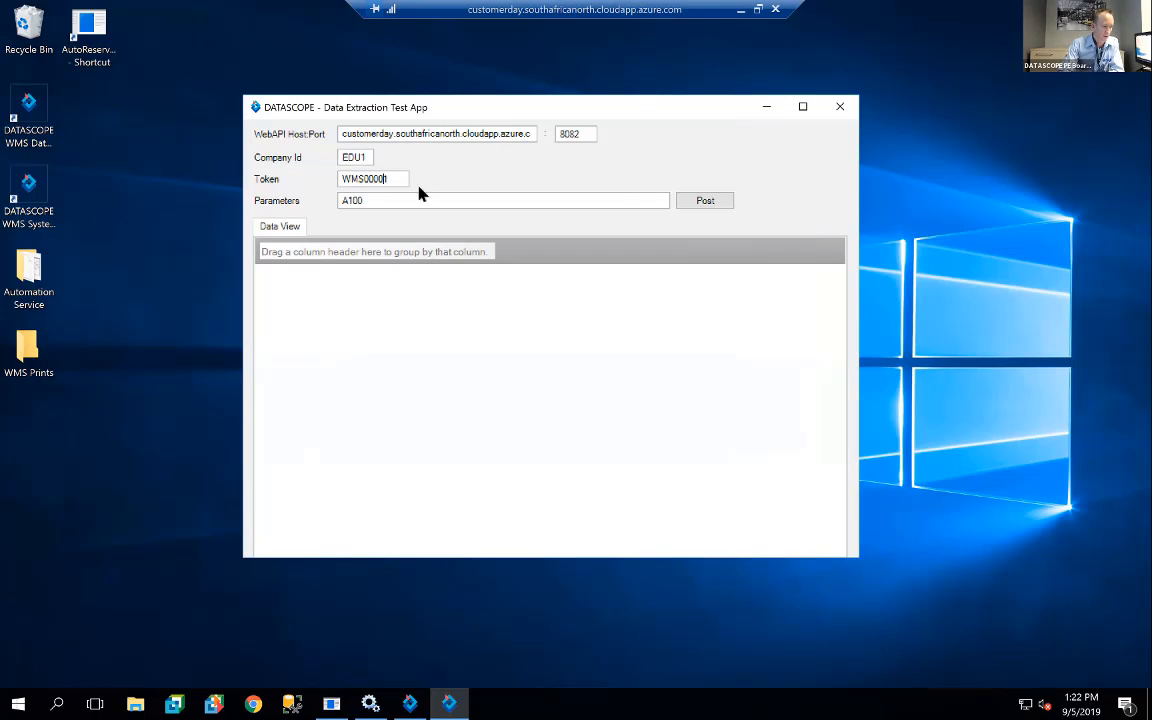
key("BackSpace")
key("BackSpace")
key("BackSpace")
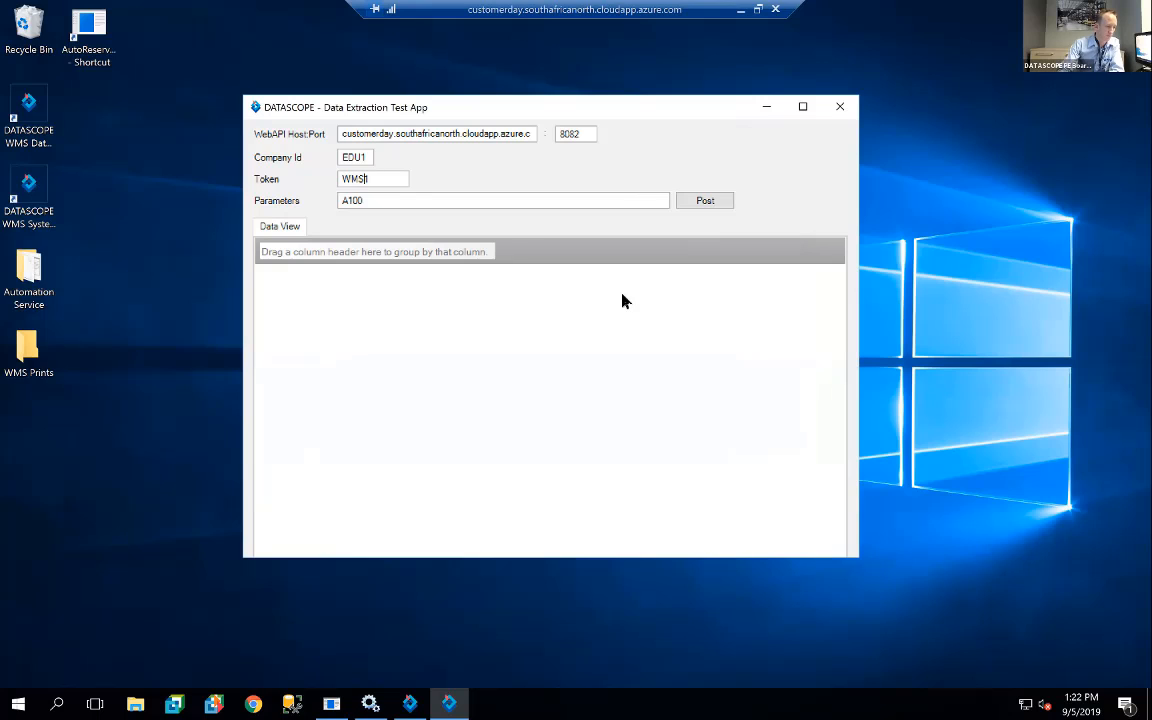
type("1")
Clear the Parameters value and post the extraction request without any parameter.
left_click(573, 202)
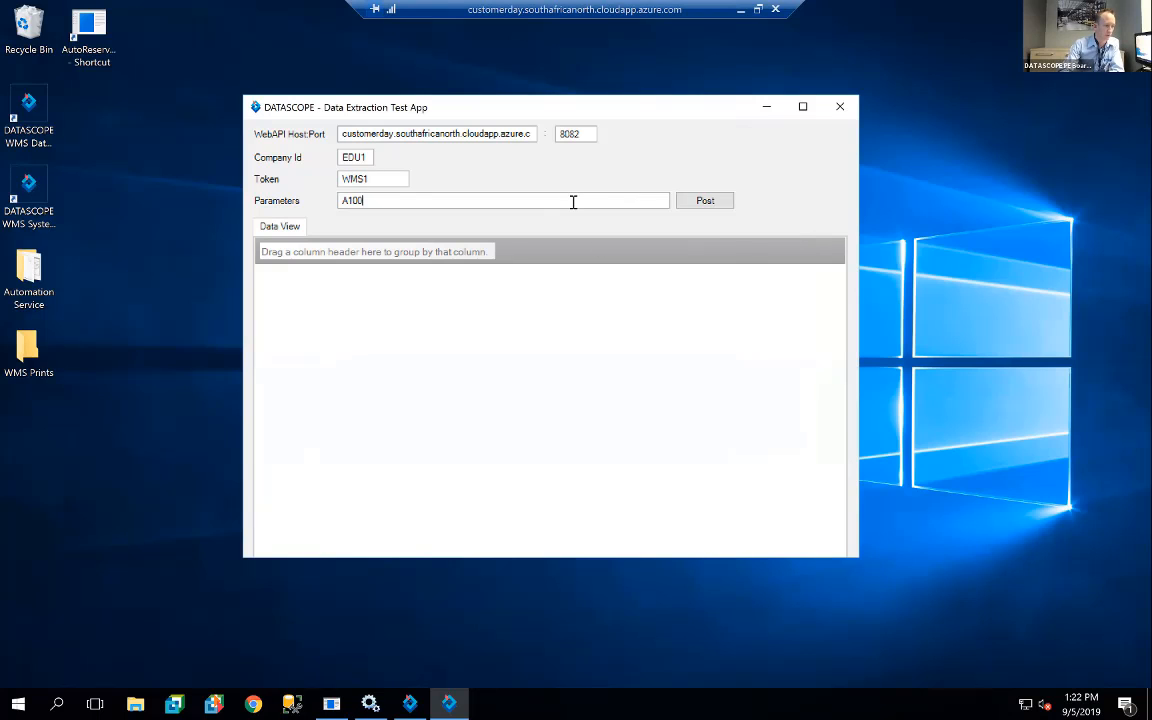
key("BackSpace")
key("BackSpace")
key("BackSpace")
key("BackSpace")
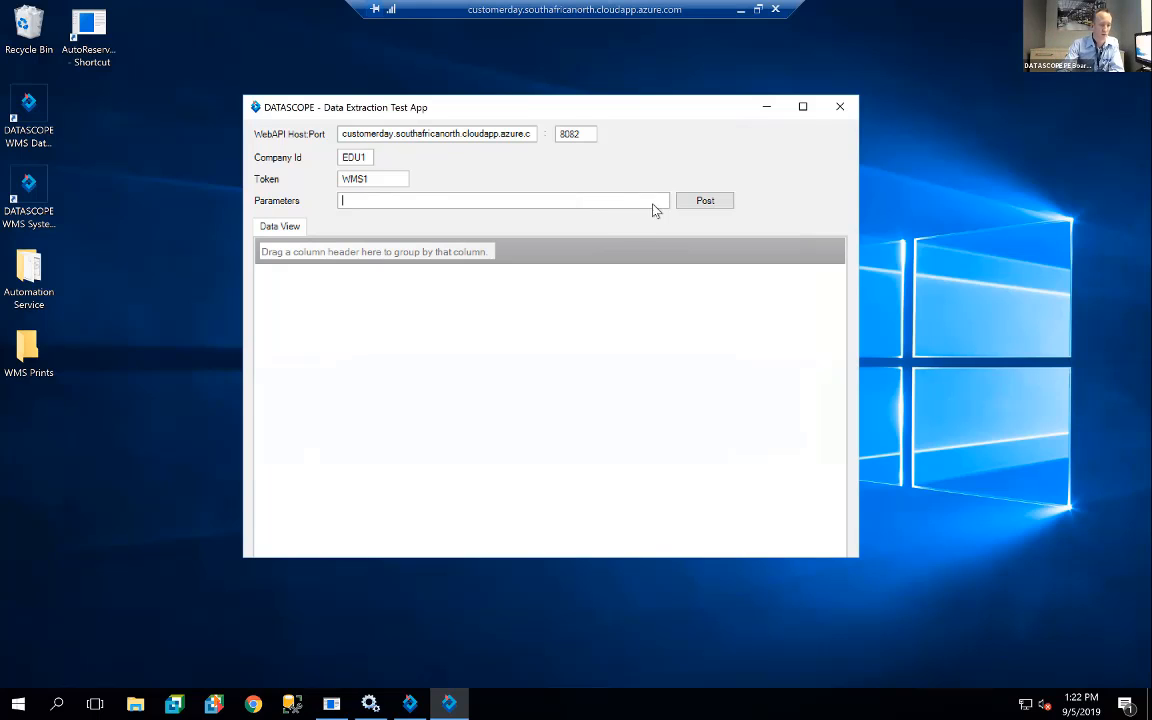
left_click(699, 200)
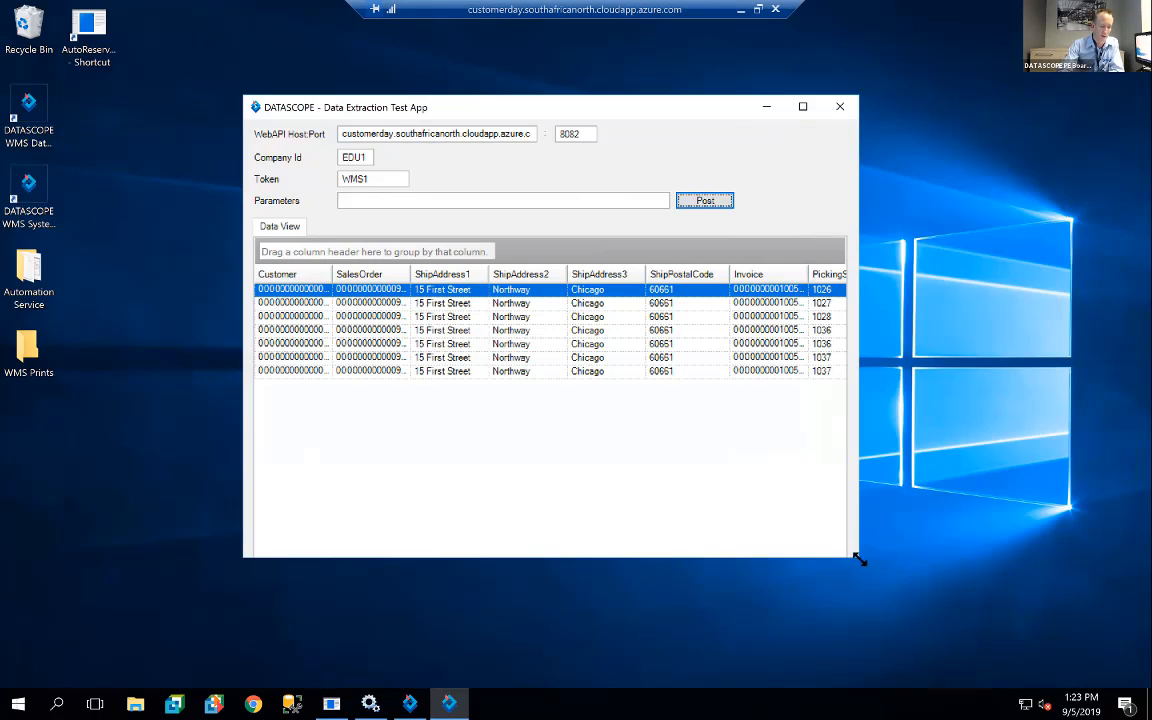
Widen the test window and the Customer and SalesOrder columns to show full values, and reposition the window.
left_click_drag(856, 563, 1138, 568)
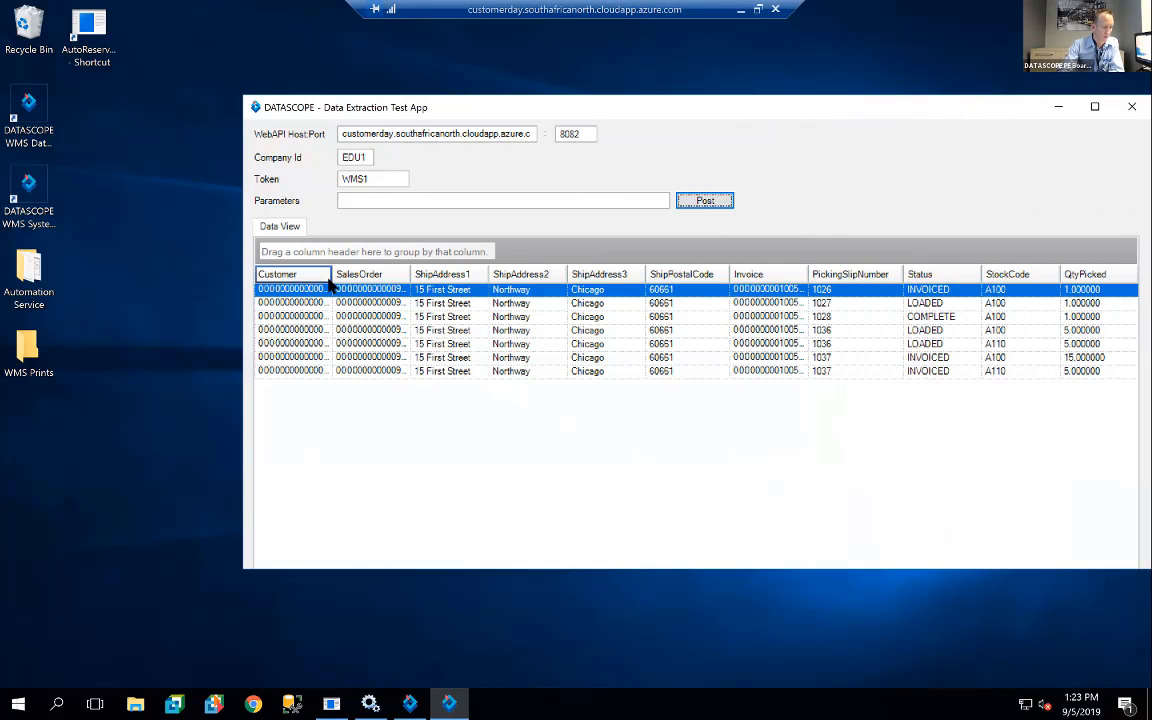
left_click_drag(330, 277, 406, 278)
left_click_drag(481, 281, 537, 276)
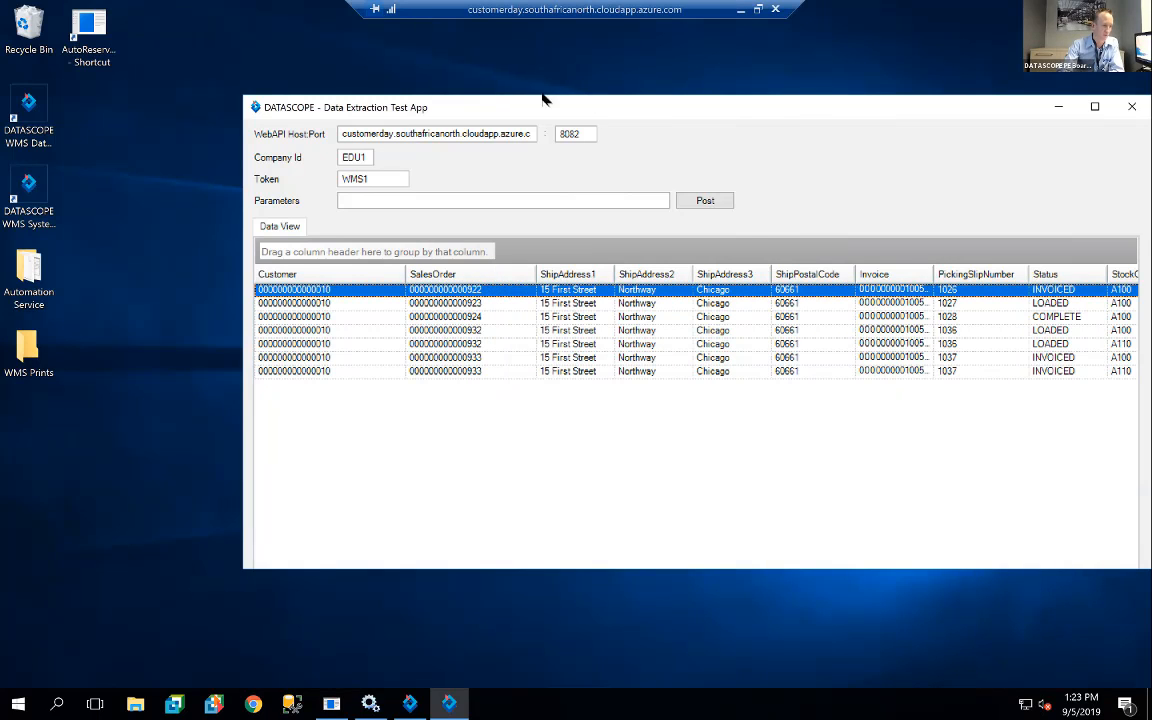
left_click_drag(567, 108, 503, 87)
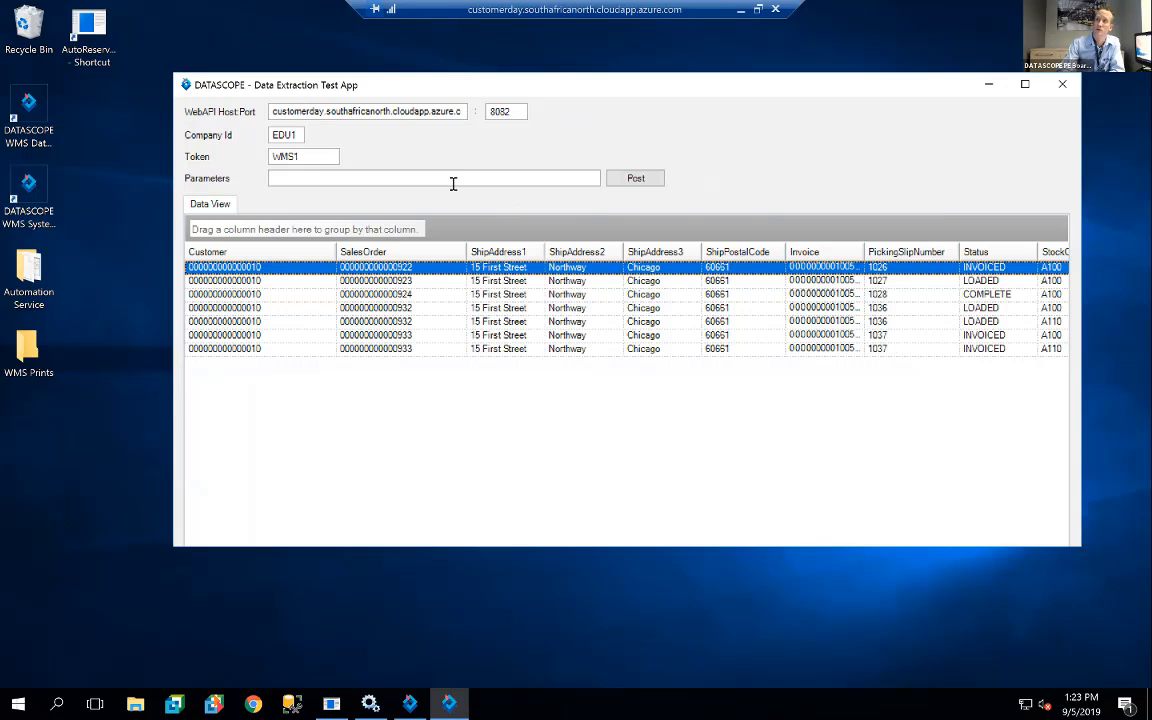
Raise the final digit of the Token value by one to target the second extract.
left_click(321, 157)
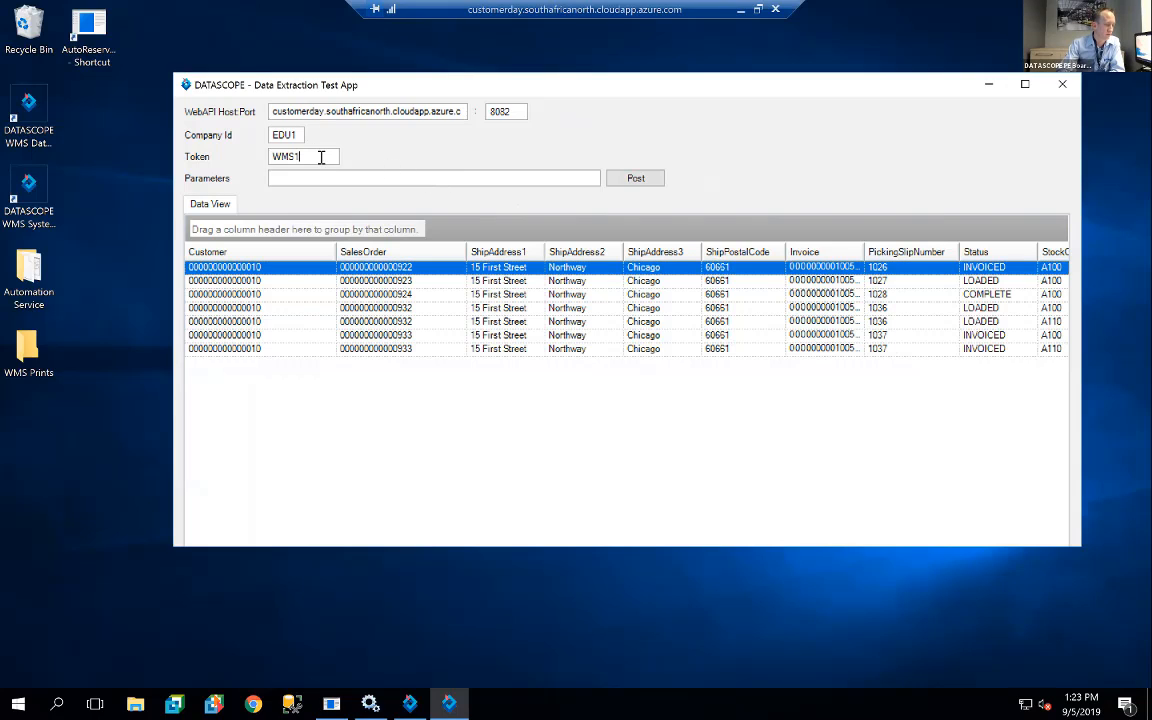
key("BackSpace")
type("2")
key("Tab")
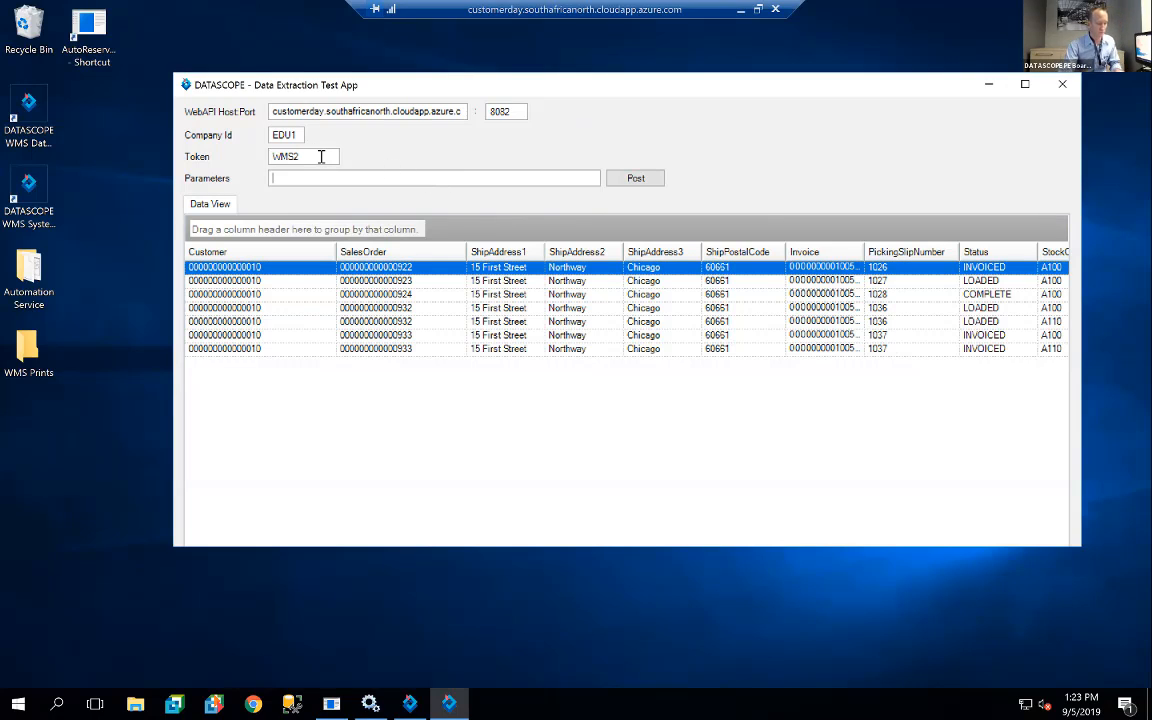
Copy the sales order number from the fourth result row into Parameters and post the extraction request.
left_click(380, 307)
right_click(410, 311)
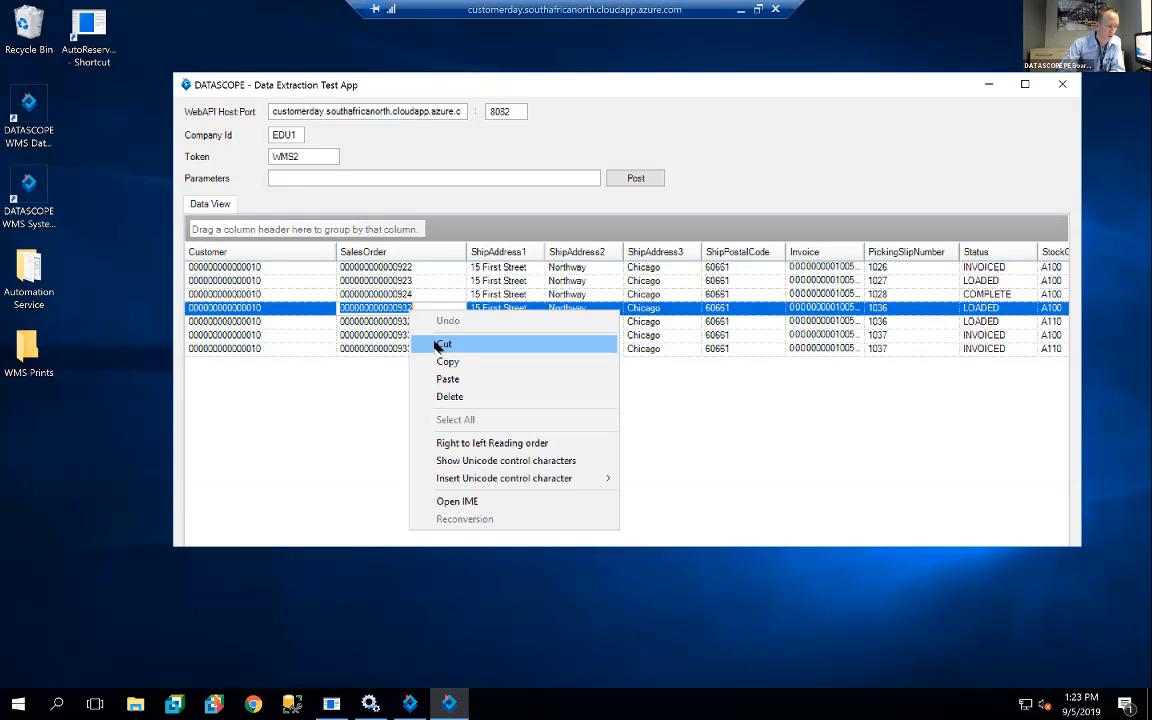
left_click(445, 361)
left_click(351, 177)
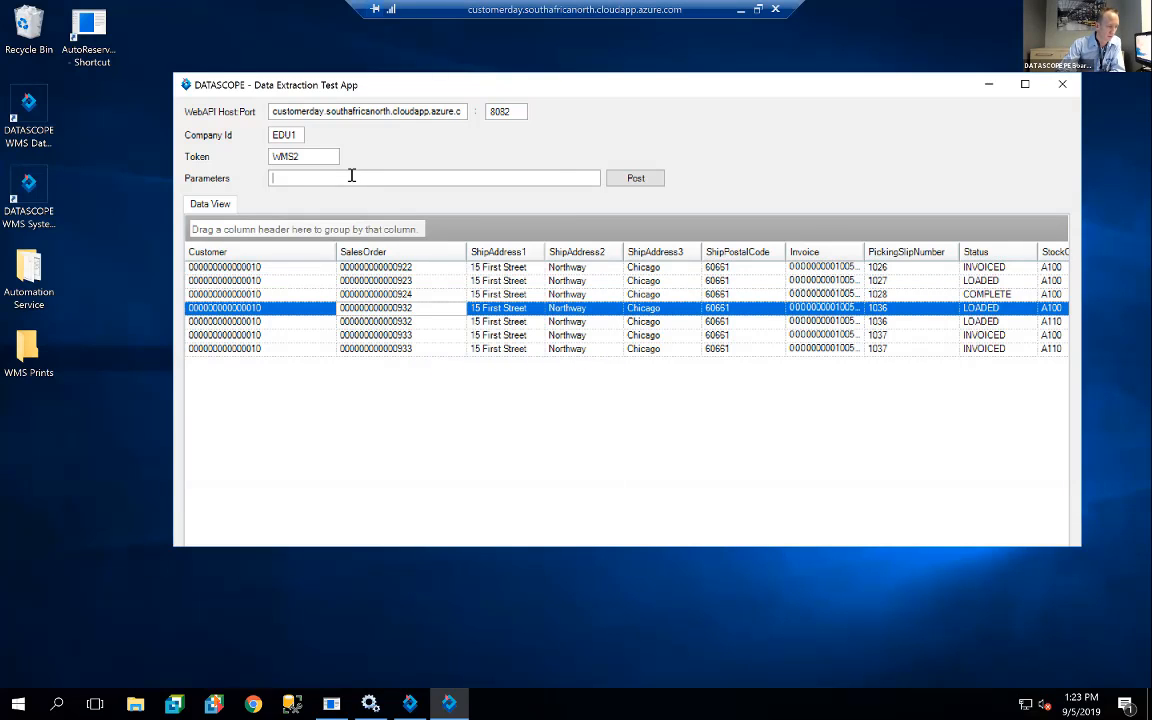
right_click(351, 177)
left_click(385, 225)
left_click(640, 180)
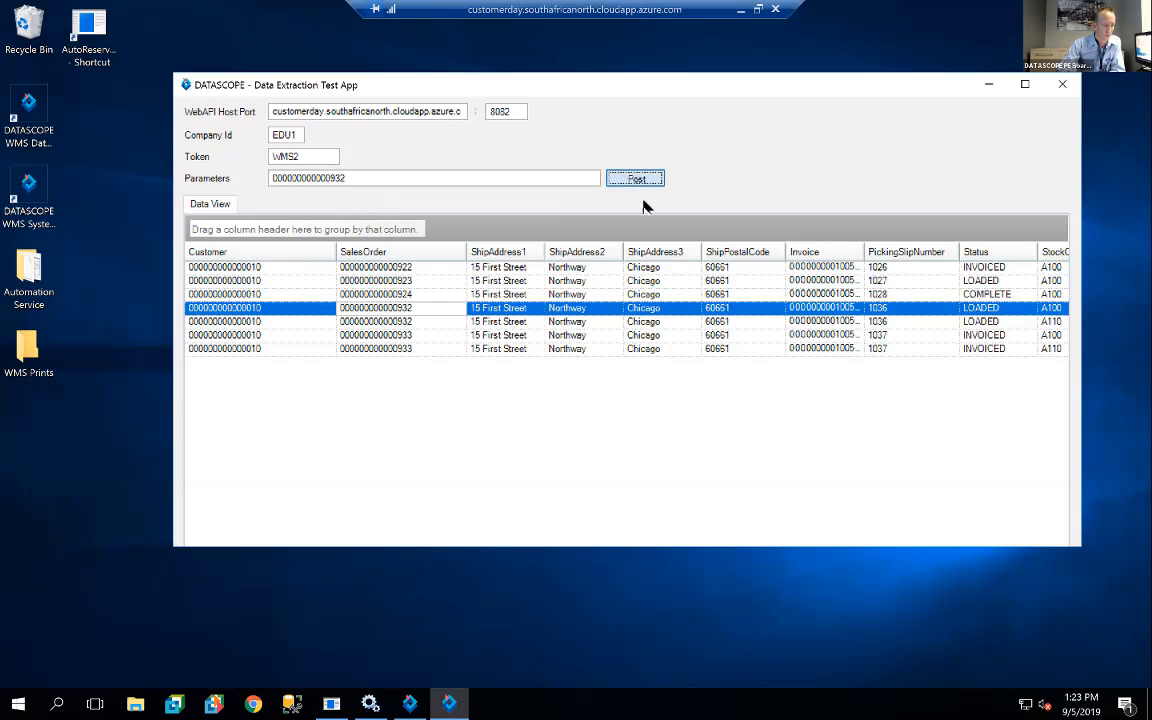